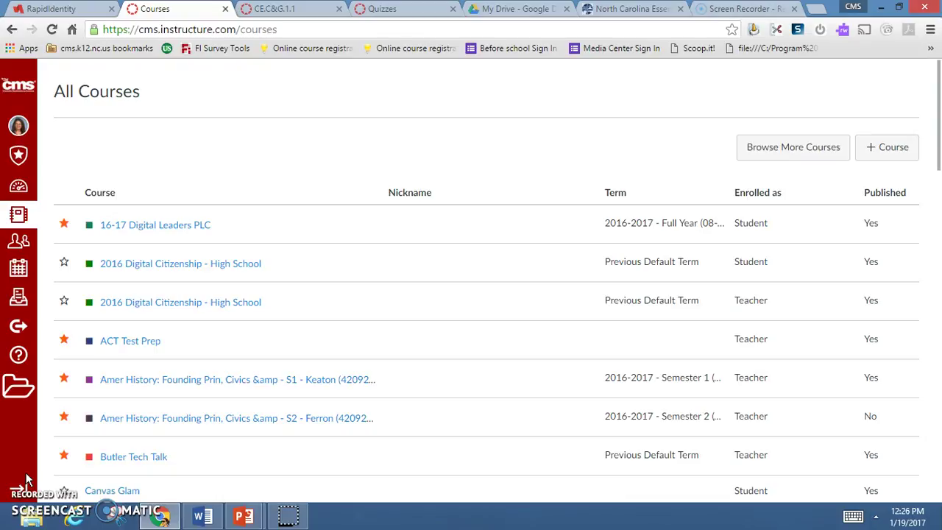
Step: Open the Semester 1 Amer History course, review the course details in its settings, and return to its home page
left_click(124, 386)
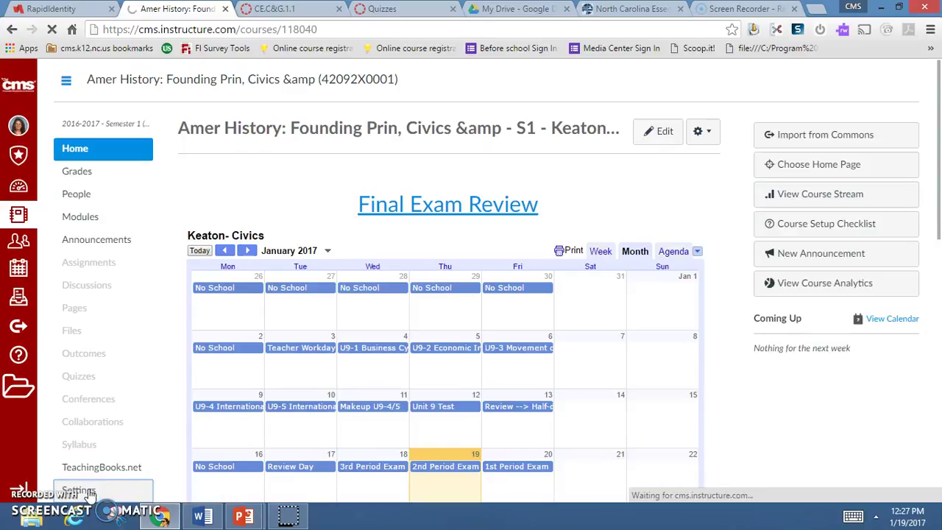
left_click(79, 490)
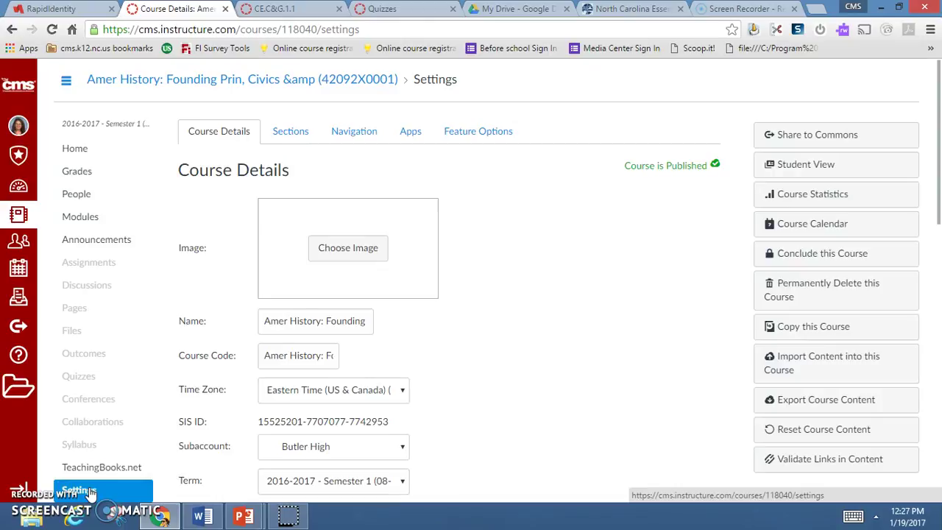
left_click_drag(939, 209, 939, 254)
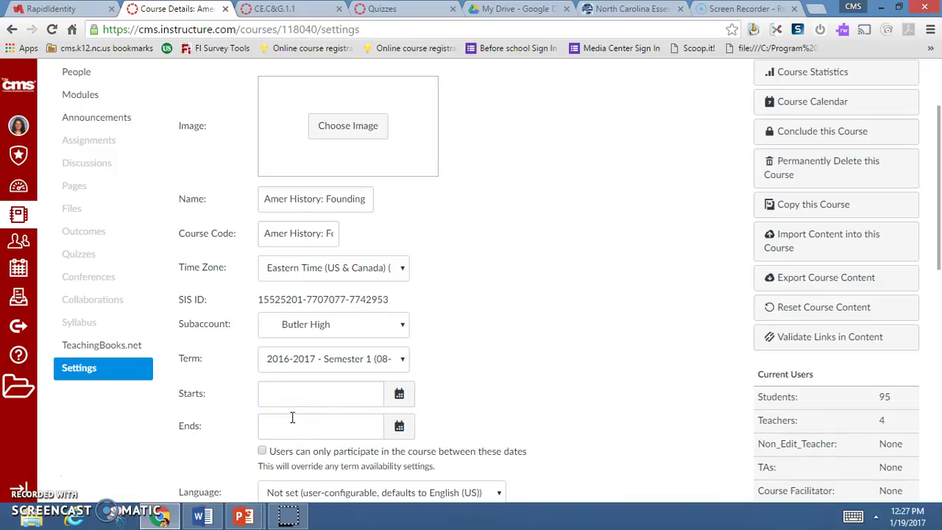
scroll(293, 417, "up", 2)
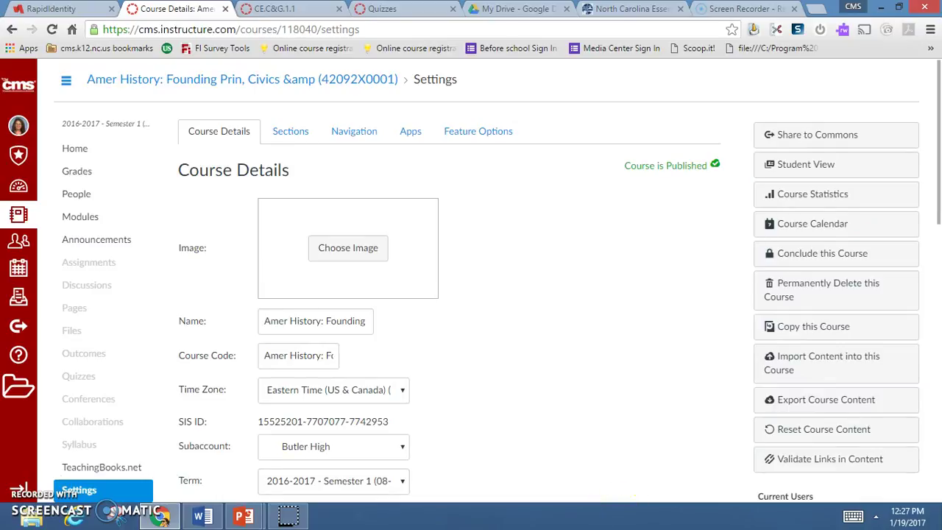
left_click(72, 148)
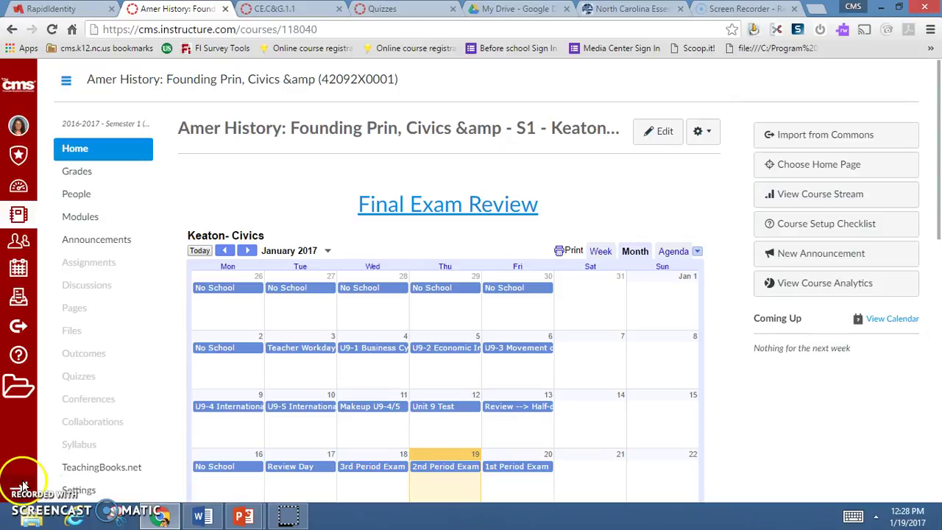
Step: Open the Semester 2 Amer History course, review its roster of enrolled people, and return to its home page
left_click(19, 215)
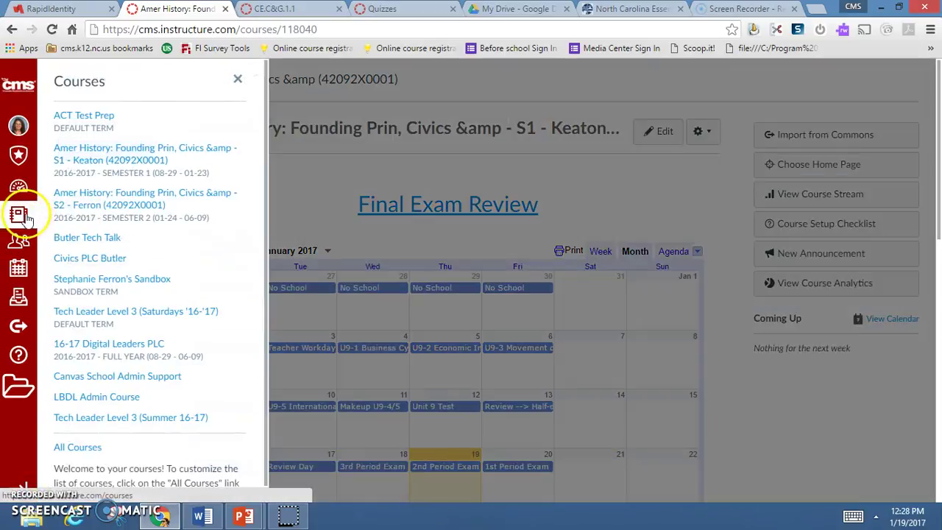
left_click(67, 211)
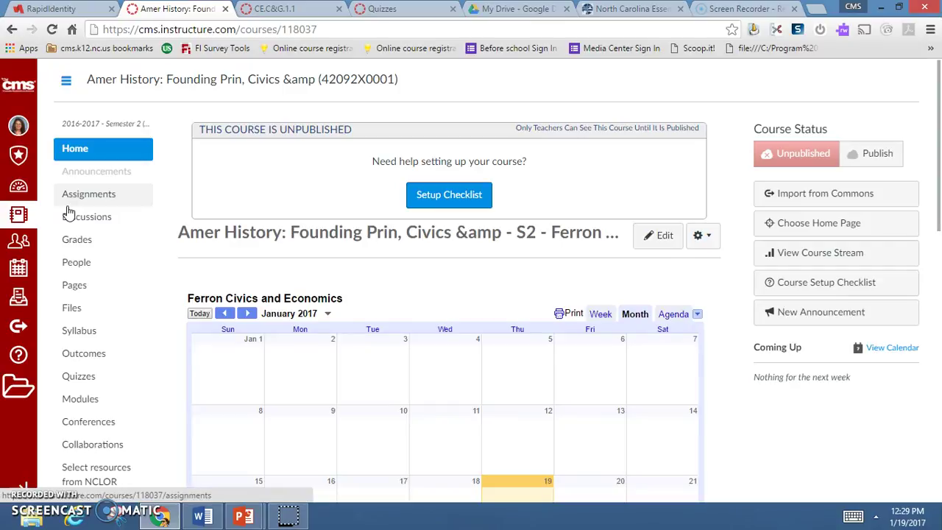
left_click(72, 269)
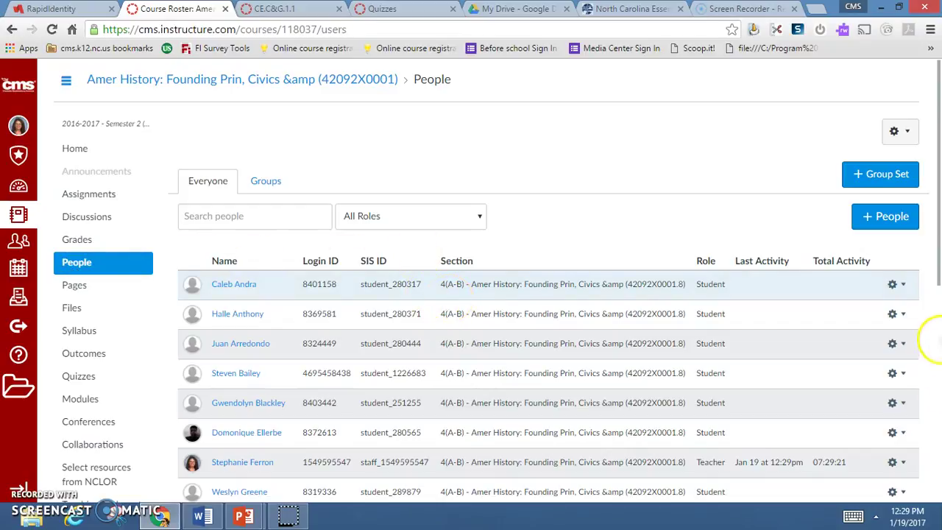
scroll(711, 114, "down", 1)
scroll(711, 114, "down", 1)
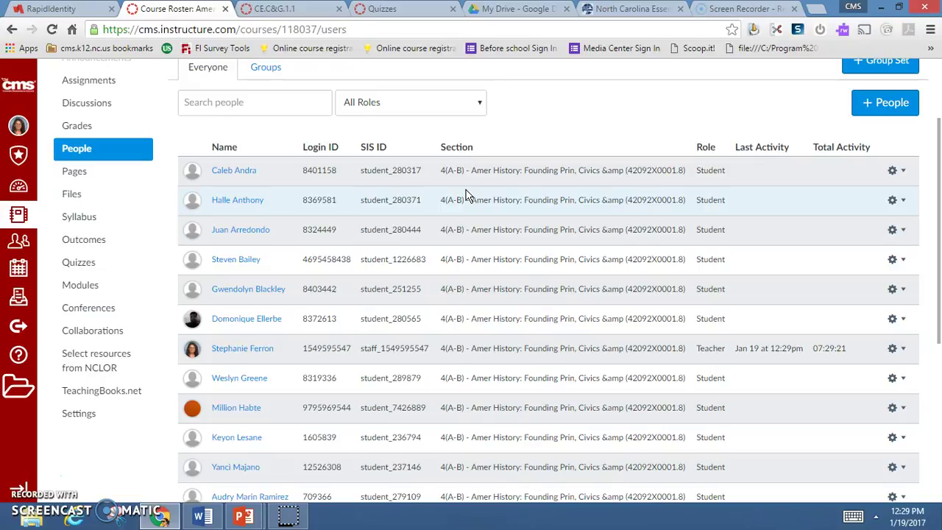
scroll(557, 178, "up", 2)
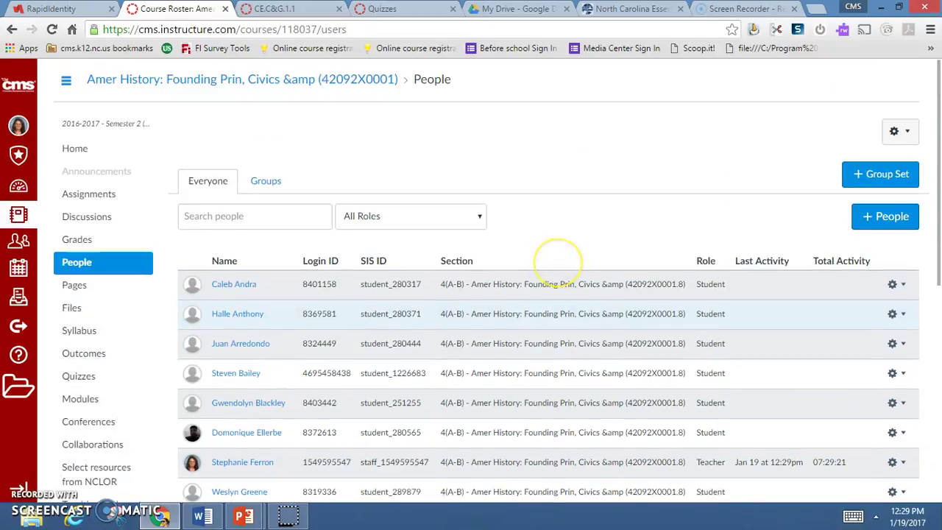
left_click(75, 148)
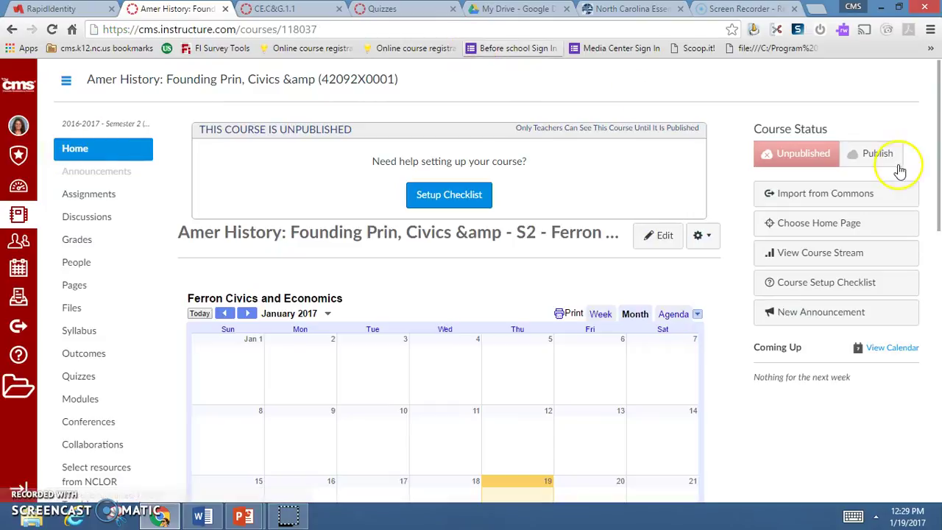
Step: Open the Semester 2 course's settings and start importing content into this course
scroll(140, 221, "down", 4)
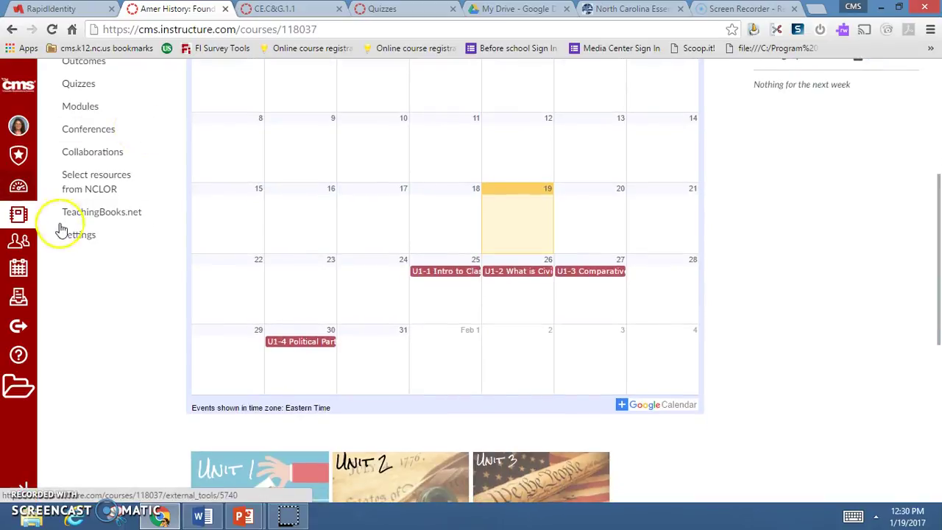
left_click(73, 241)
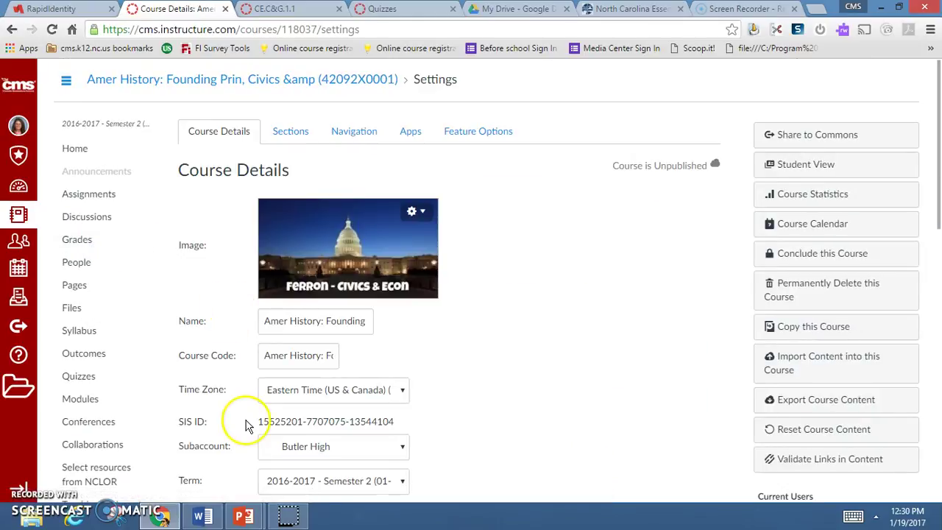
scroll(535, 298, "down", 2)
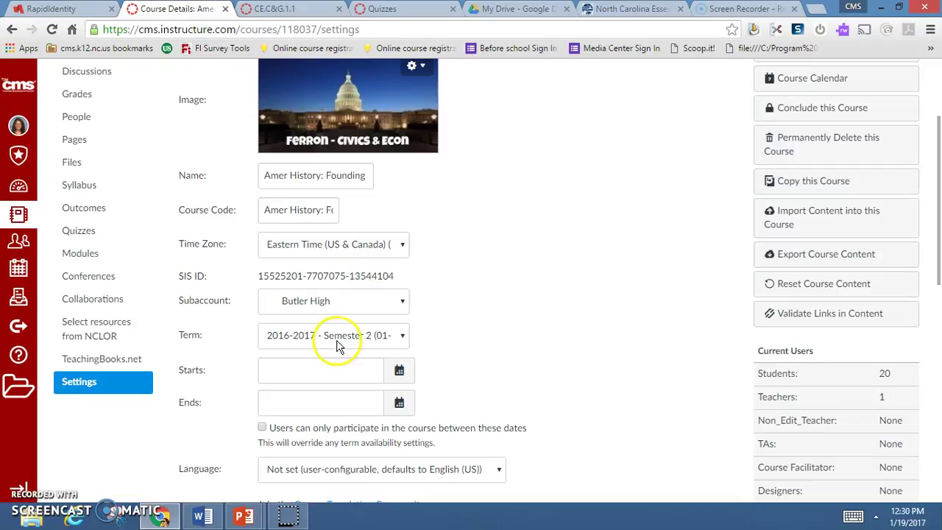
left_click(785, 226)
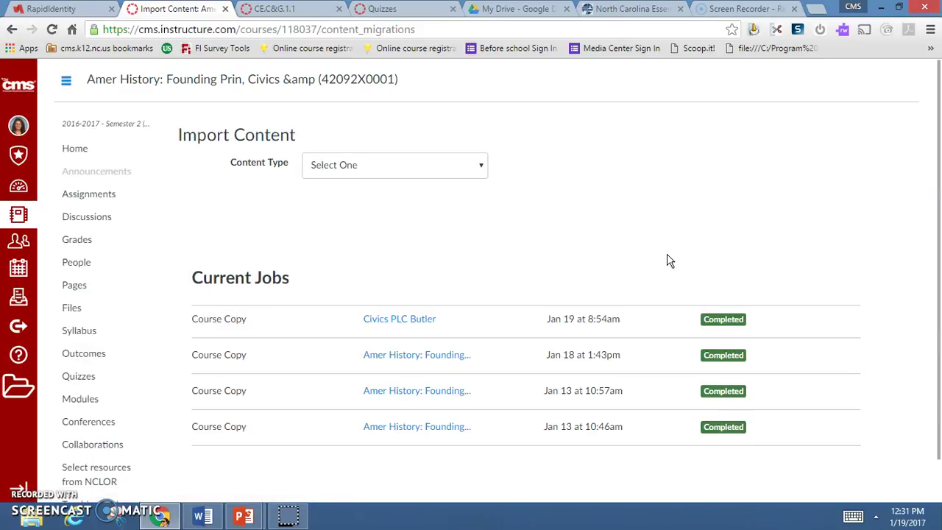
Step: Import from the Civics PLC Butler course with content type Copy a Canvas Course, limited to specific content
left_click(405, 175)
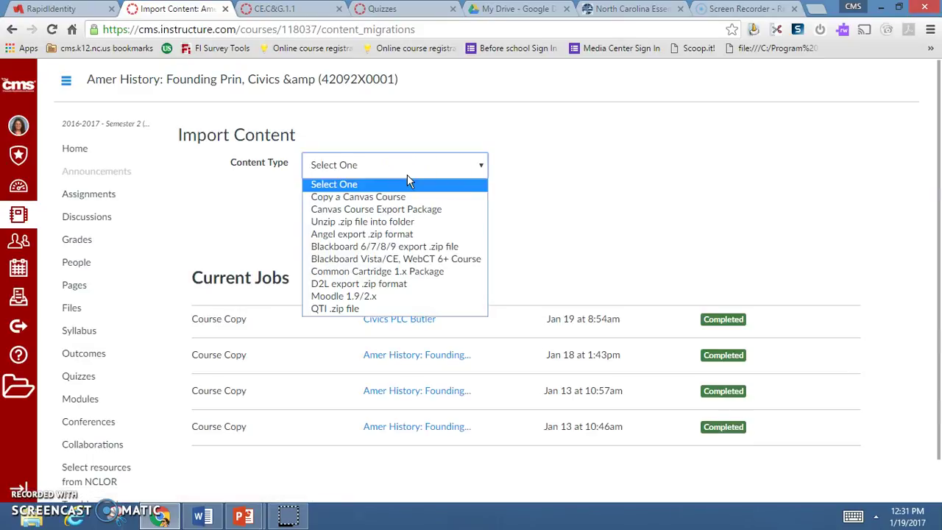
left_click(397, 202)
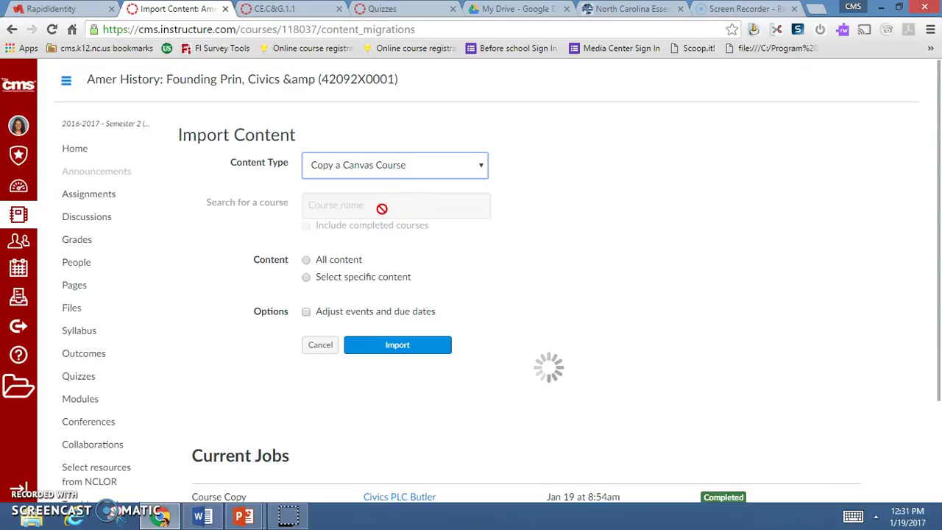
left_click(383, 208)
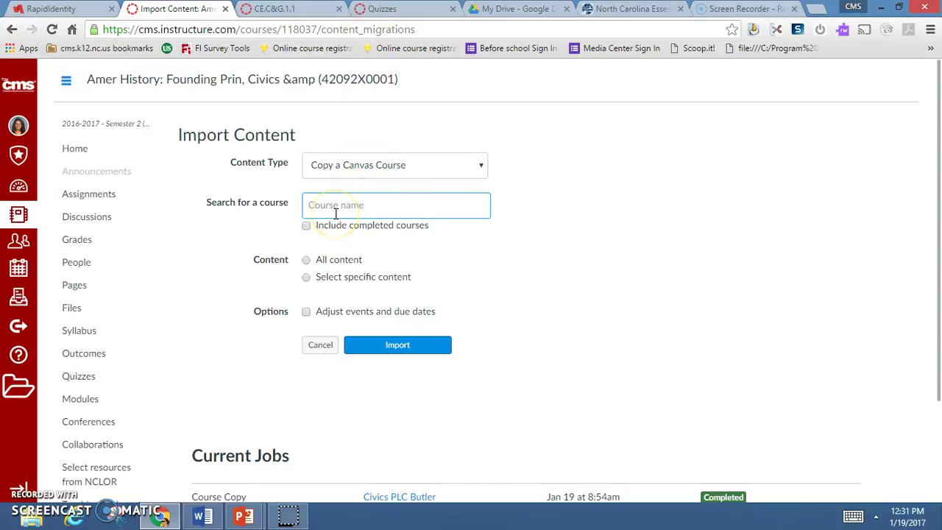
key("ctrl+v")
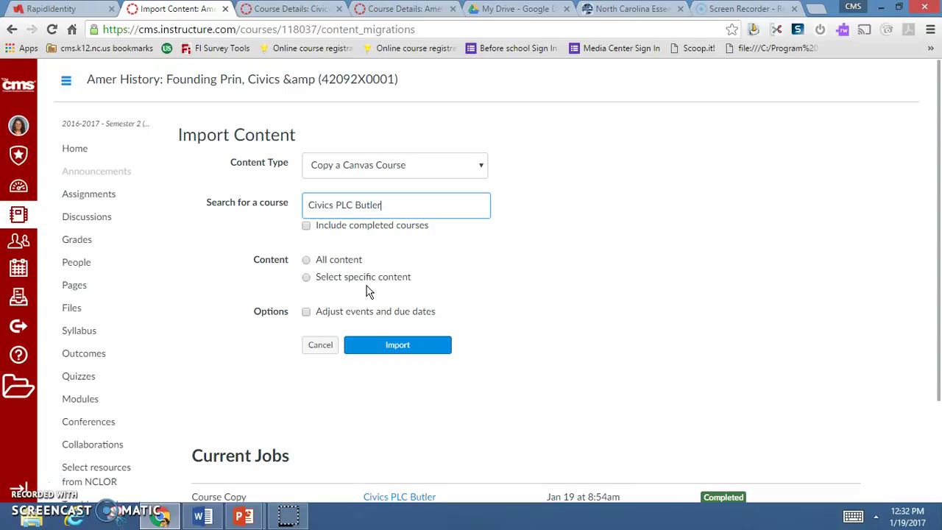
left_click(305, 278)
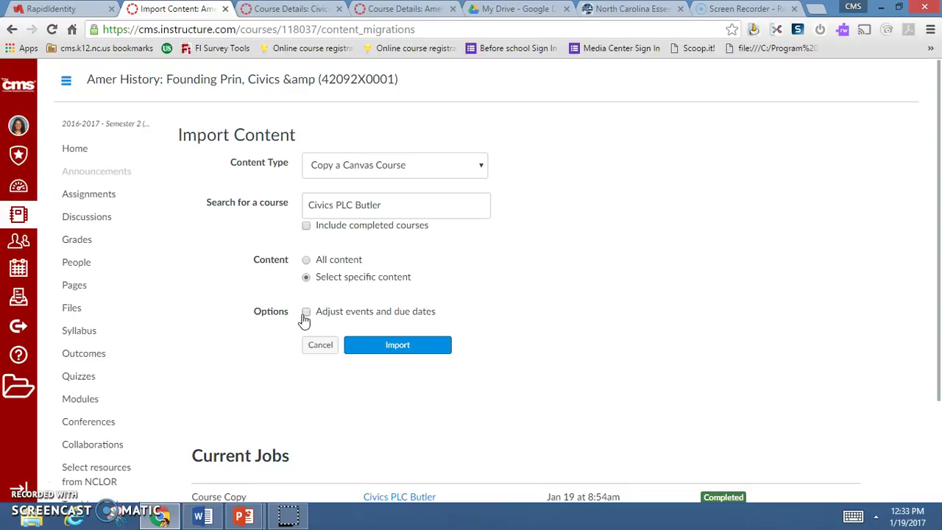
left_click(377, 345)
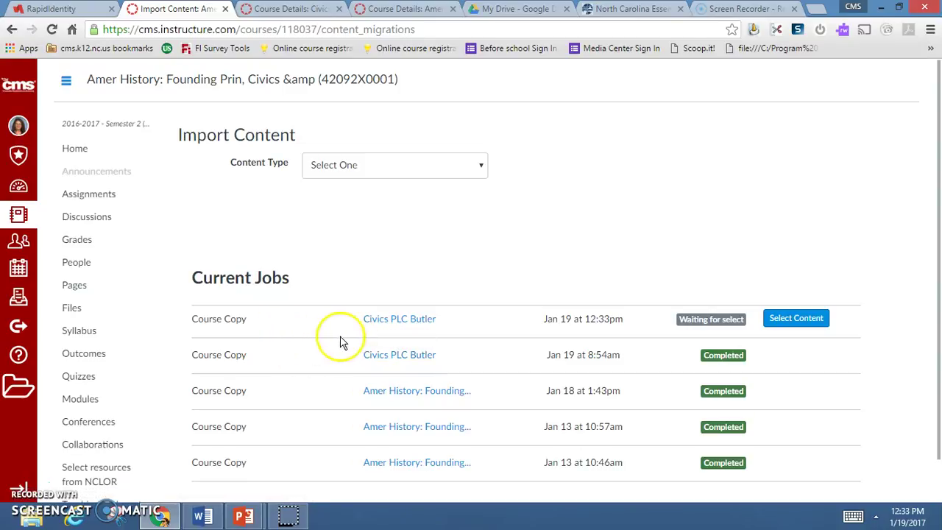
Step: Open the waiting Civics PLC Butler job's content selection and choose the 1- Citizenship/Politics & Elections and Civics and Economics Pre-test modules
scroll(618, 360, "down", 1)
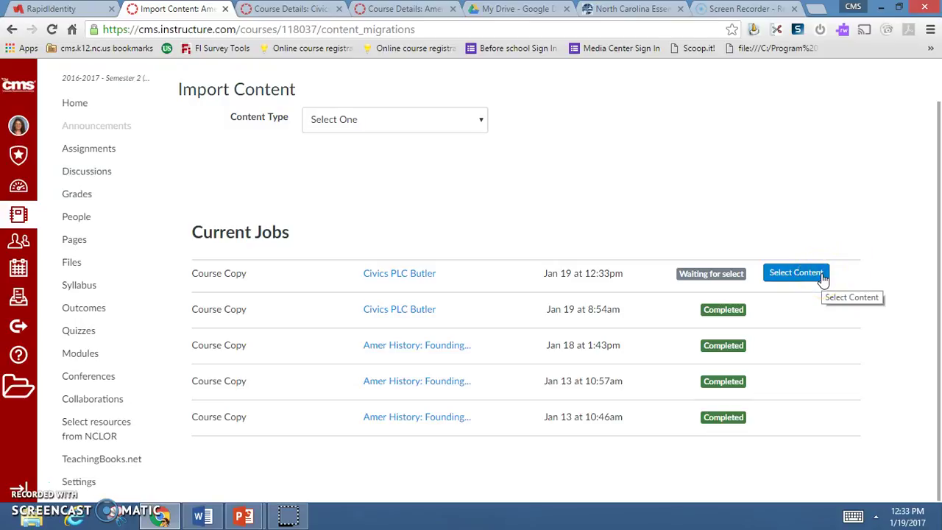
left_click(794, 273)
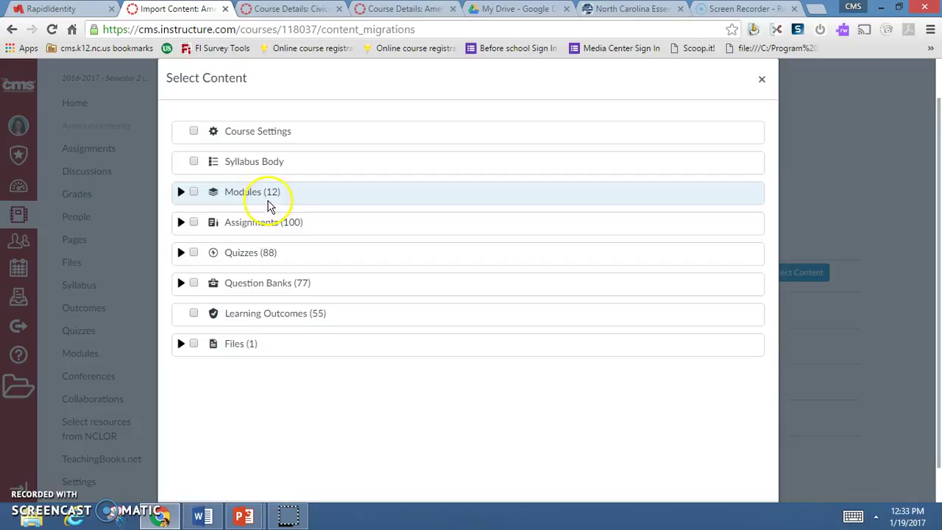
left_click(180, 194)
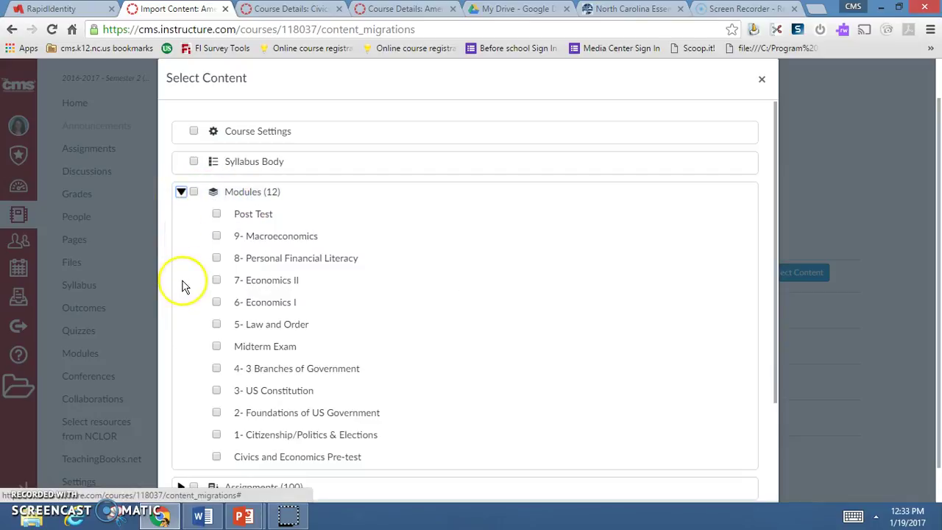
left_click(216, 438)
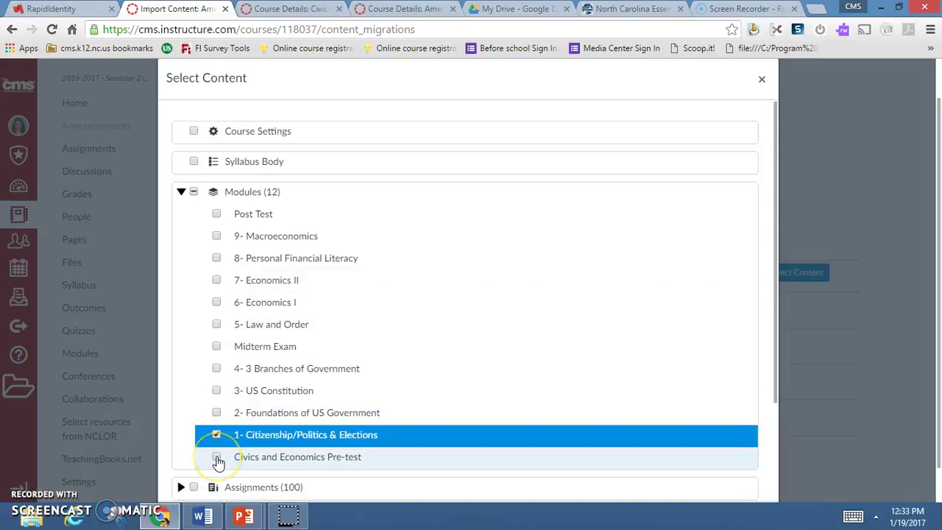
left_click(221, 456)
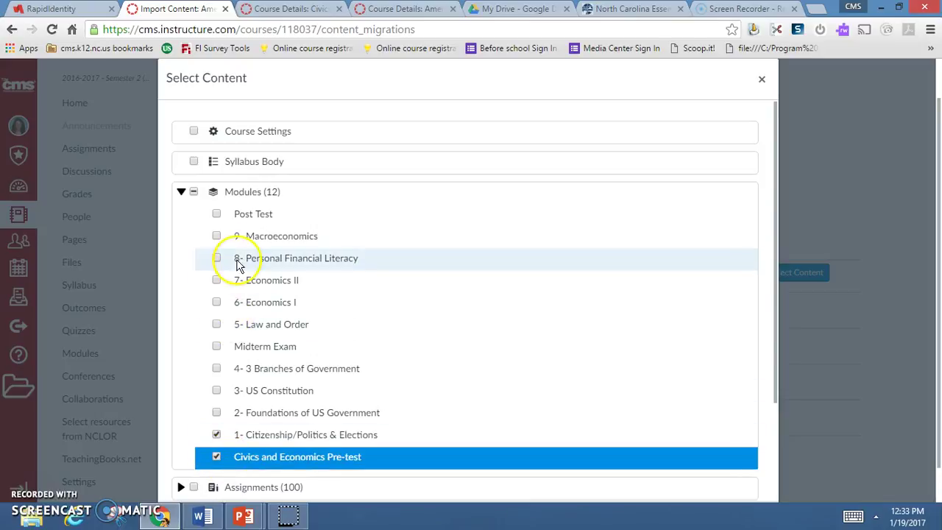
left_click(181, 192)
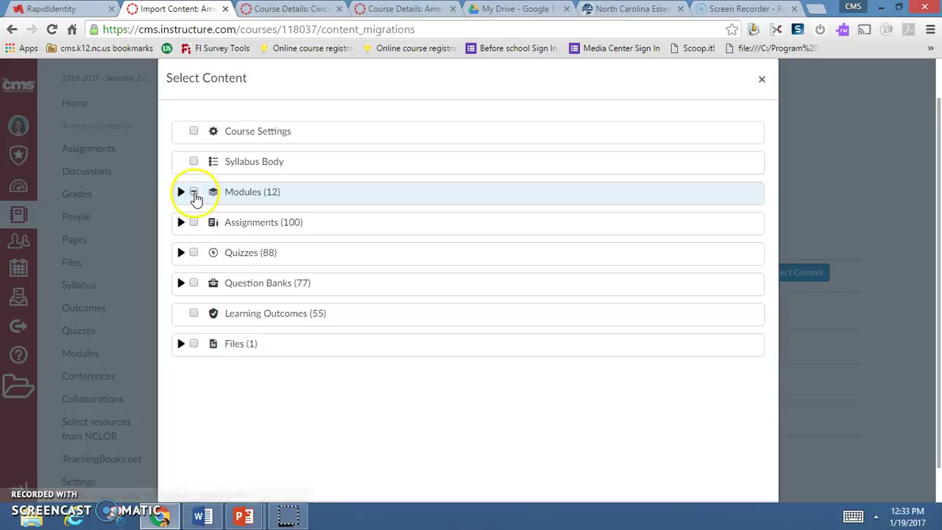
Step: Try selecting all modules at once, then clear the entire module selection
left_click(193, 193)
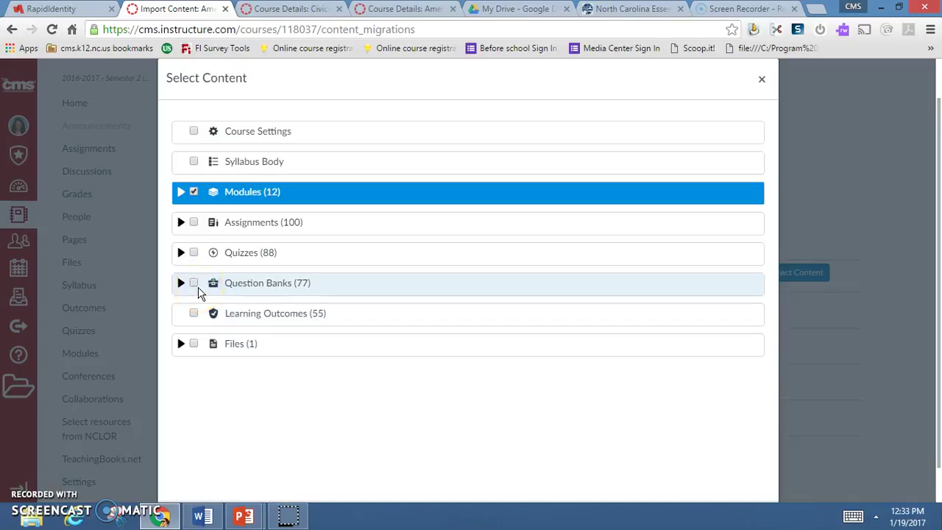
left_click_drag(939, 344, 940, 386)
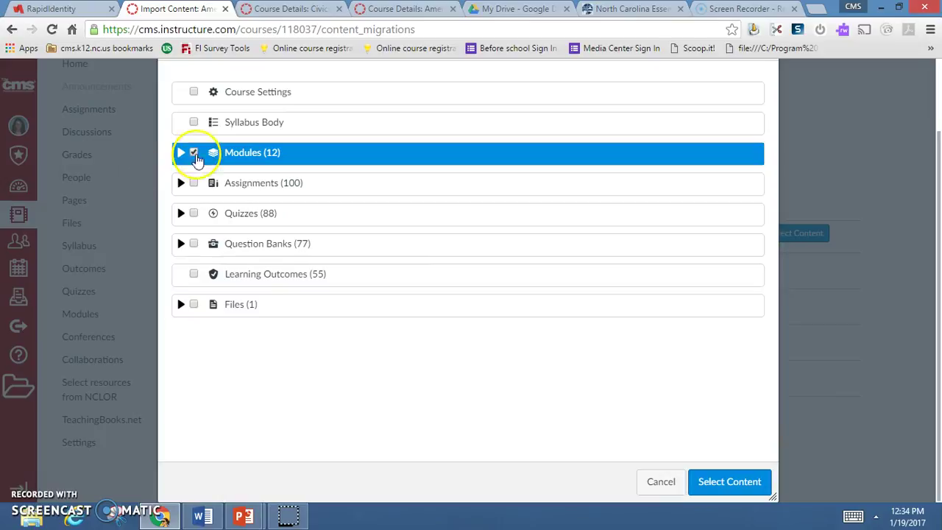
left_click(181, 153)
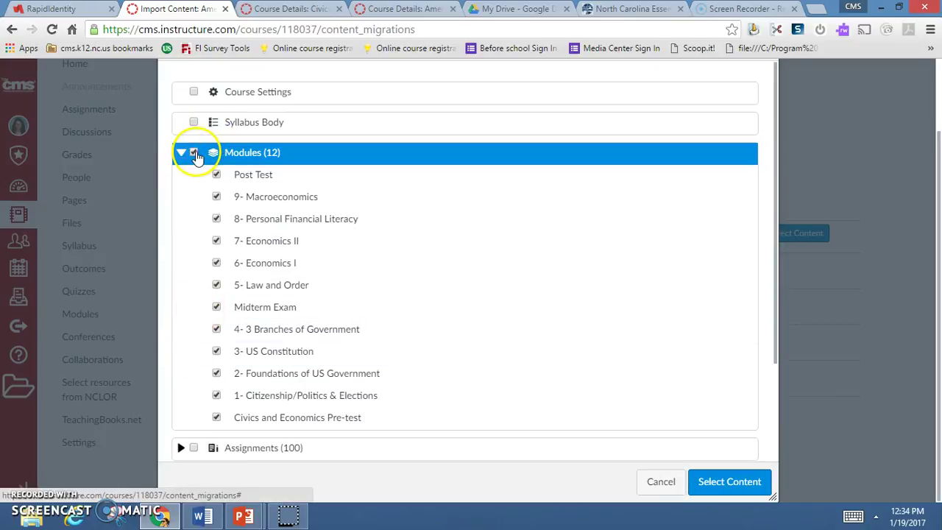
left_click(194, 152)
Step: Reselect modules 1- Citizenship/Politics & Elections and Civics and Economics Pre-test, and confirm the content selection to run the import
left_click(217, 396)
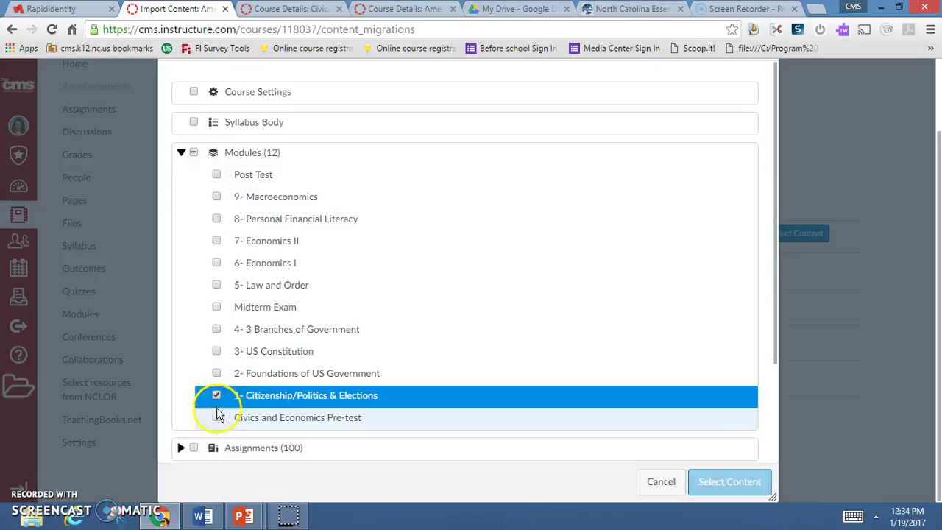
left_click(216, 417)
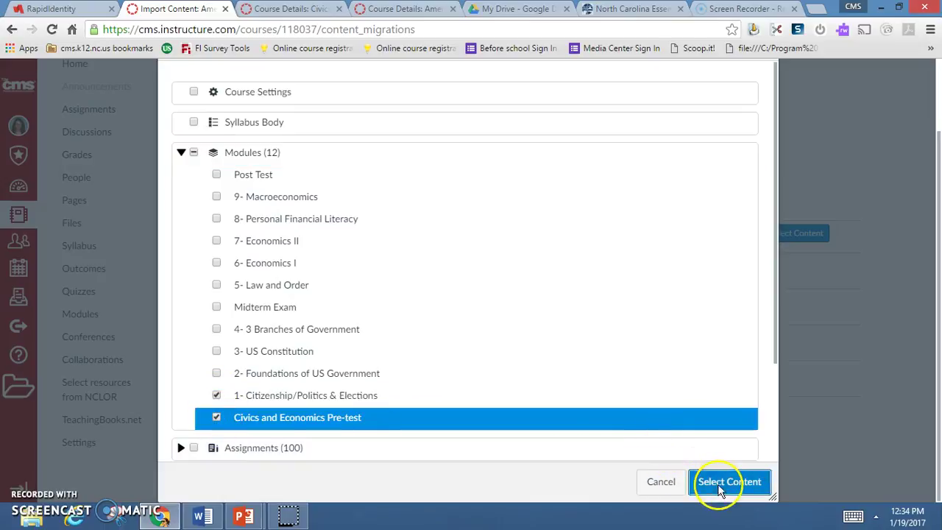
left_click(721, 485)
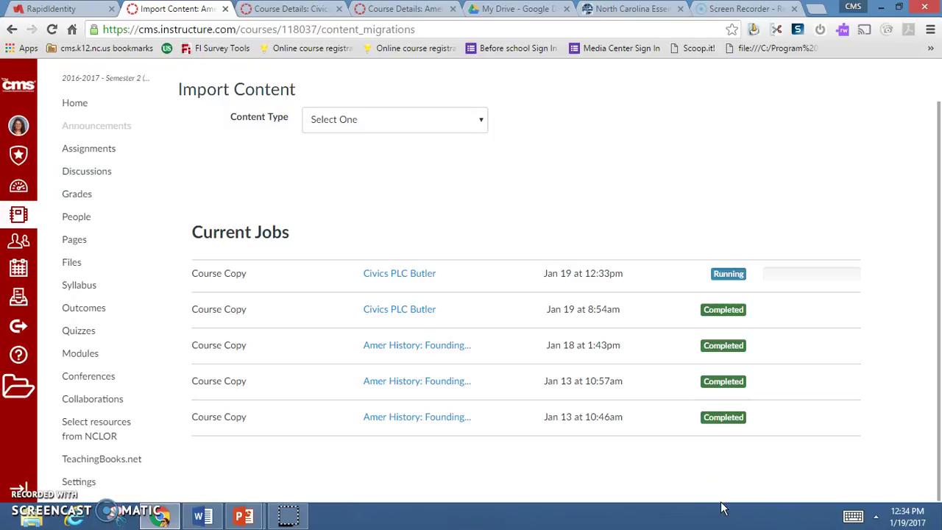
Step: Open the Semester 2 course's list of modules to check the imported content
left_click(72, 486)
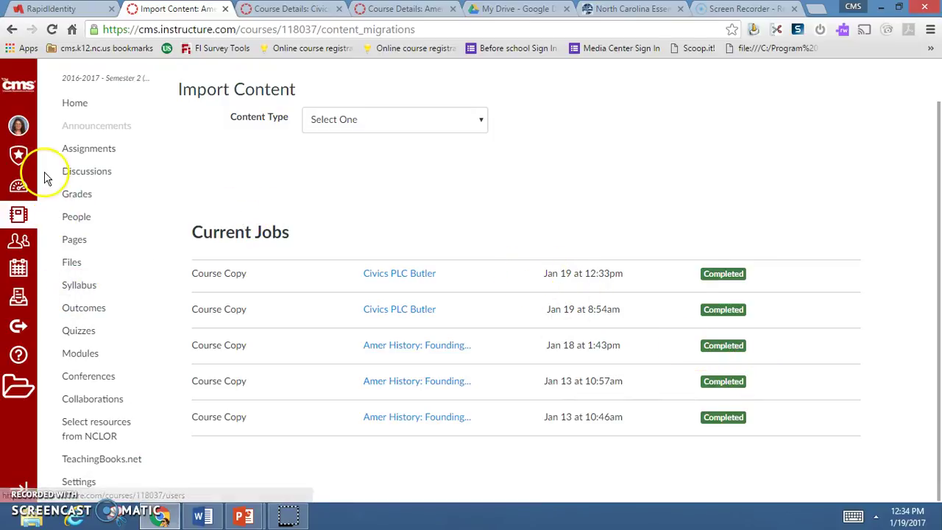
left_click(78, 356)
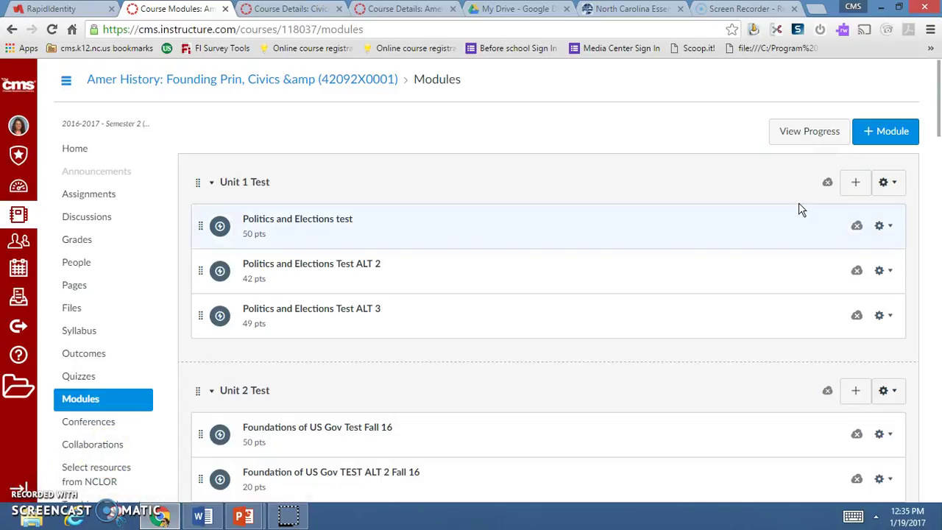
Step: Publish the Unit 1 Test module and unpublish its three Politics and Elections tests individually
left_click(826, 185)
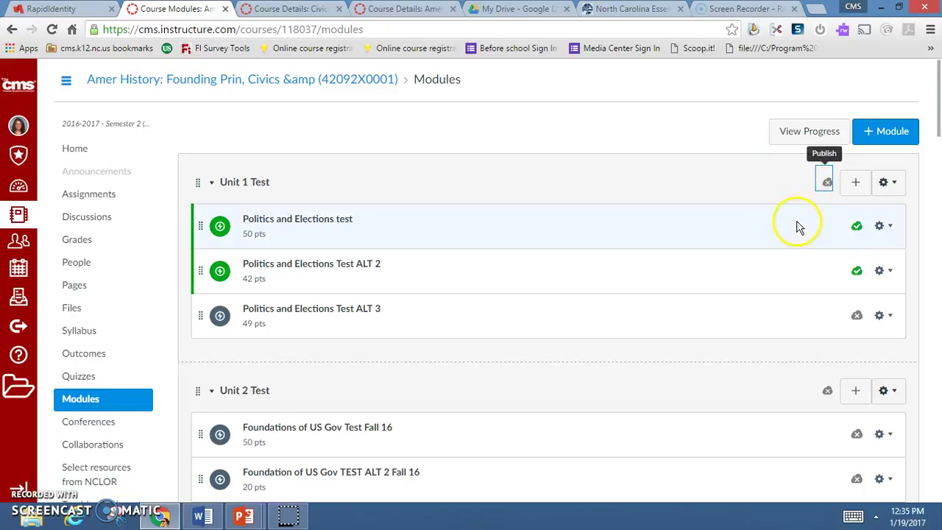
left_click(855, 228)
left_click(855, 271)
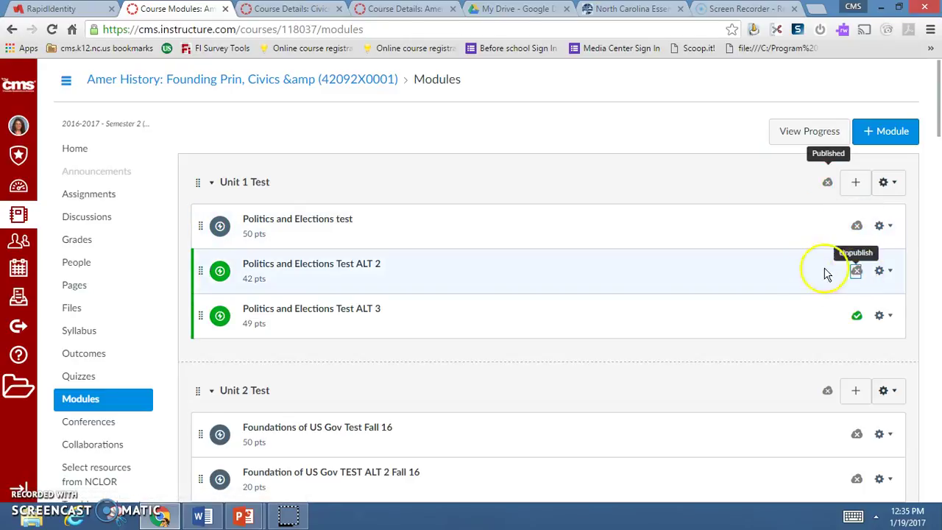
left_click(856, 317)
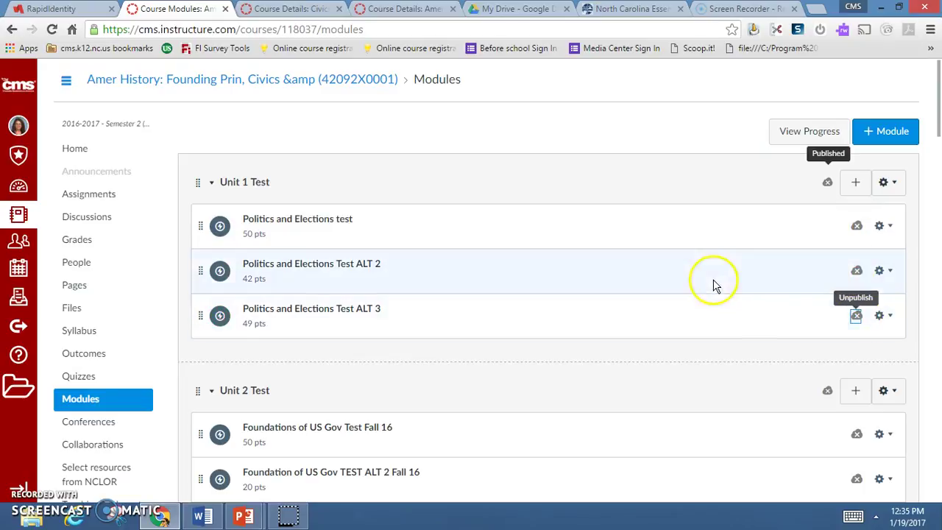
Step: Check the home page options on the course's home page without changing them, and publish the course
left_click(74, 148)
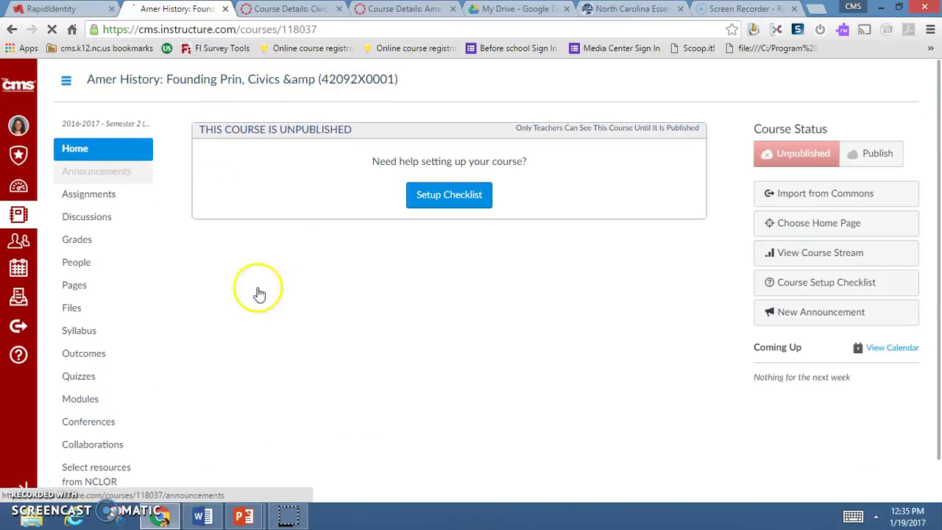
left_click(775, 232)
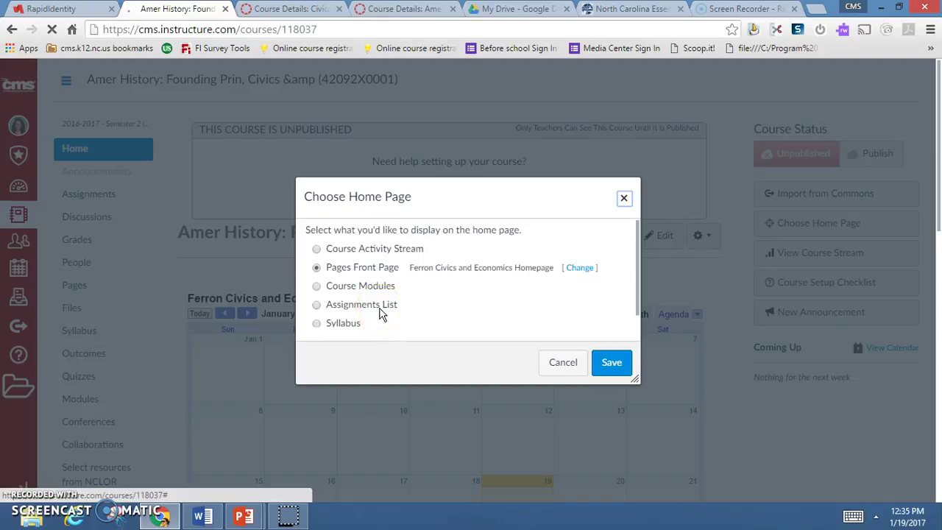
left_click(623, 197)
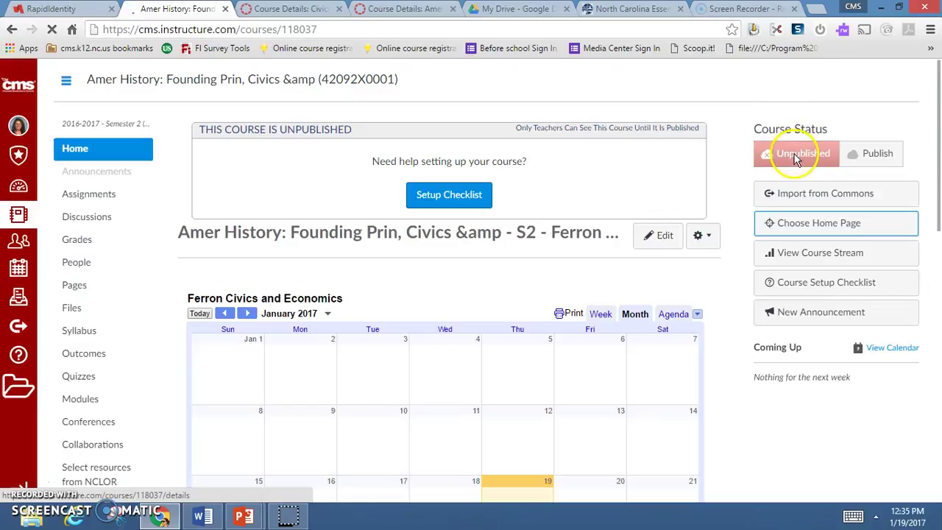
left_click(857, 153)
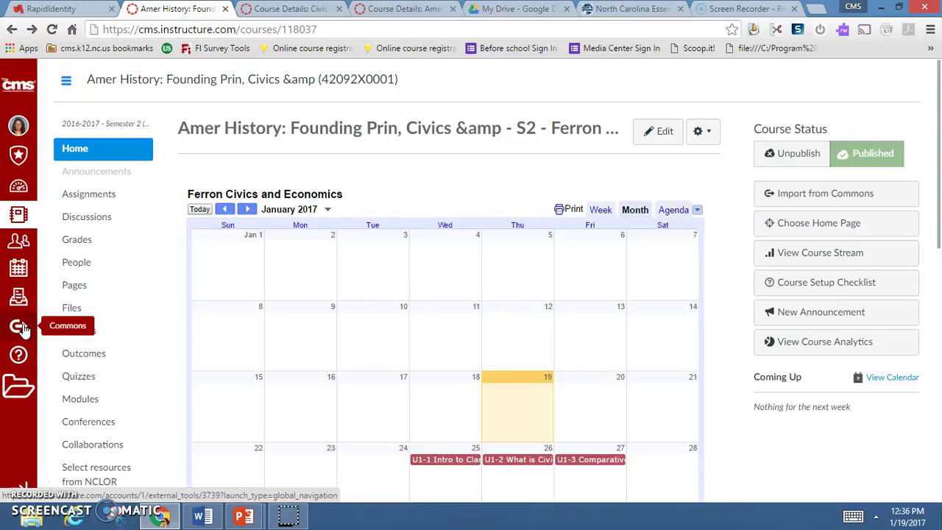
Step: Browse the shared Commons resources from the course and open the Vocabulary 1-6 quiz resource
left_click(813, 202)
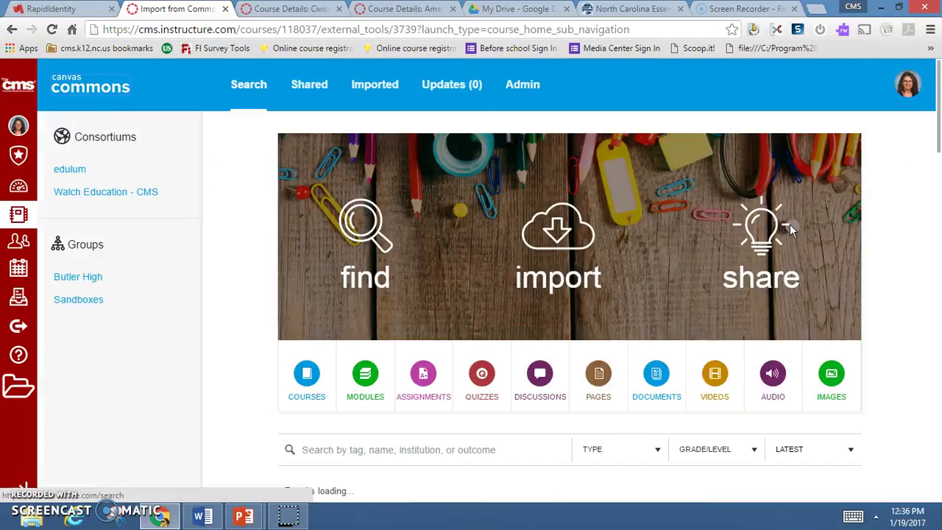
scroll(920, 203, "down", 3)
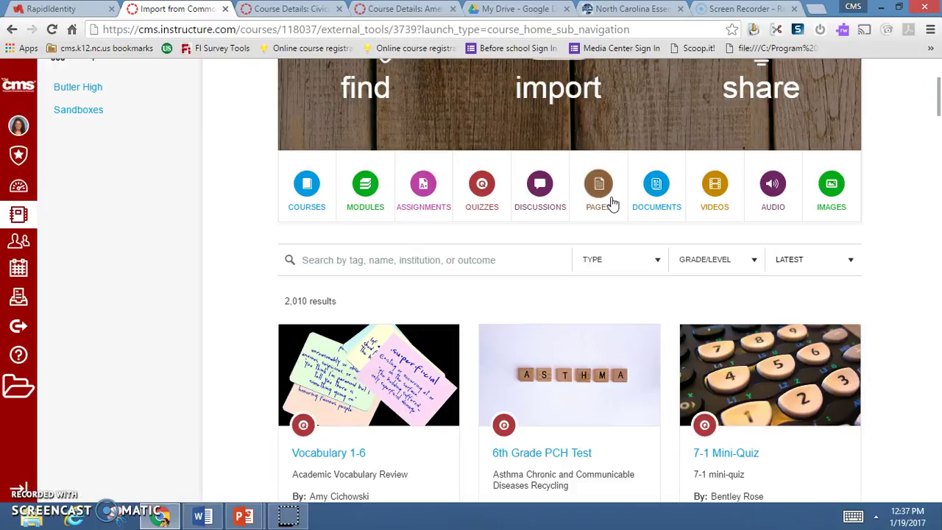
scroll(142, 289, "down", 1)
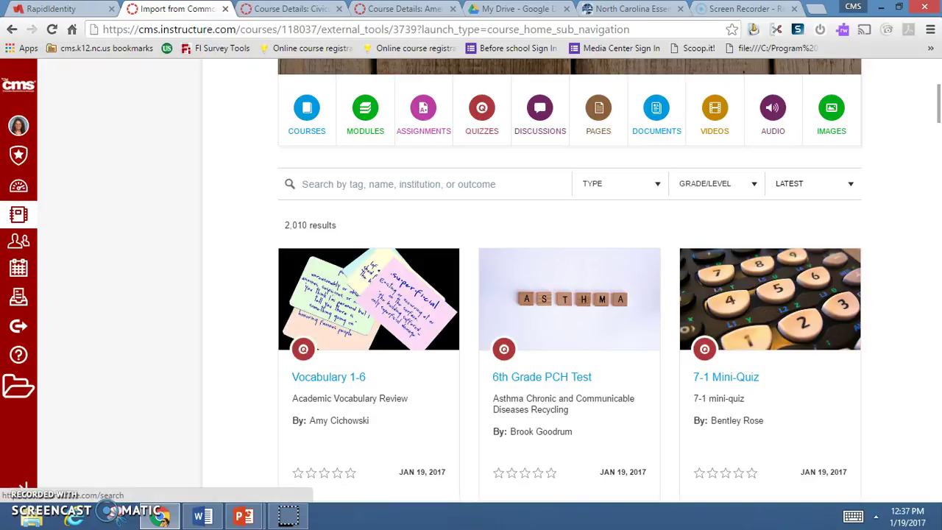
scroll(189, 248, "down", 1)
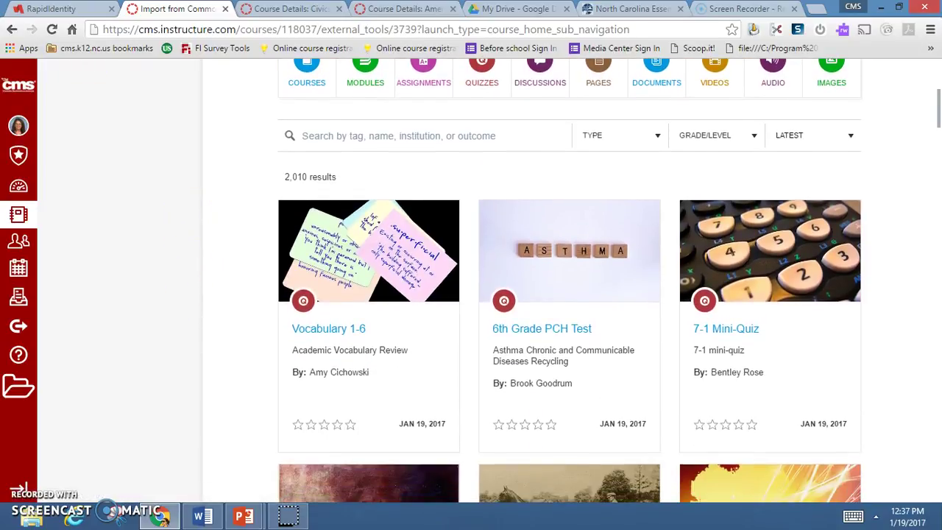
left_click(387, 279)
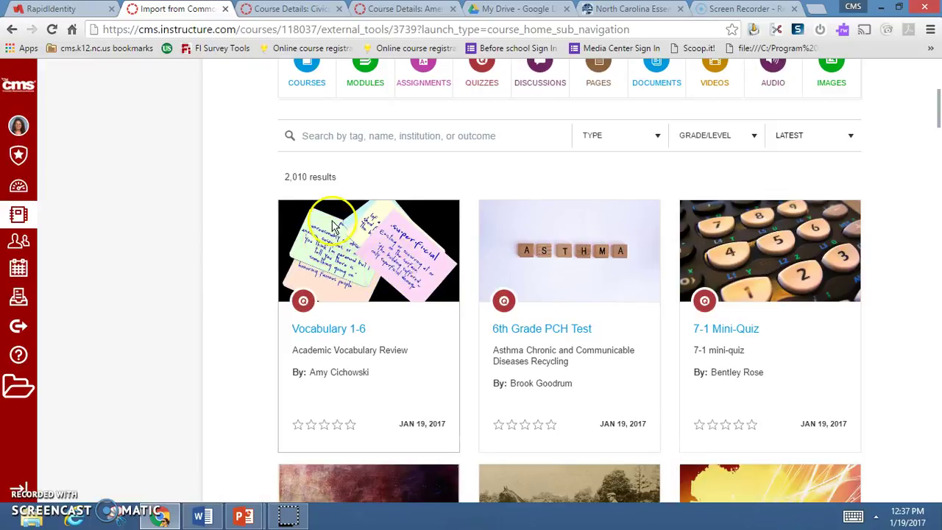
left_click(328, 332)
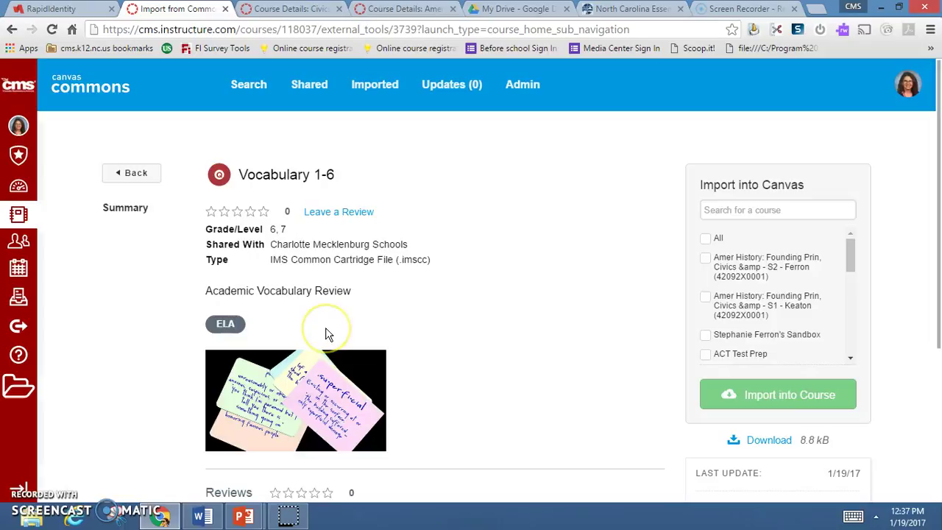
Step: Review the details of the Vocabulary 1-6 resource and mark the teacher's personal sandbox course as its import destination
scroll(158, 296, "down", 3)
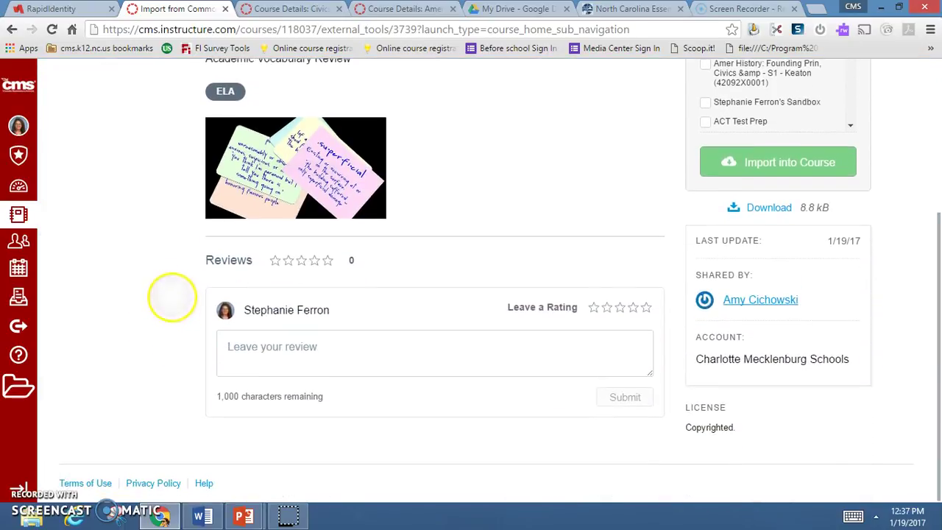
scroll(171, 294, "up", 1)
scroll(170, 286, "down", 1)
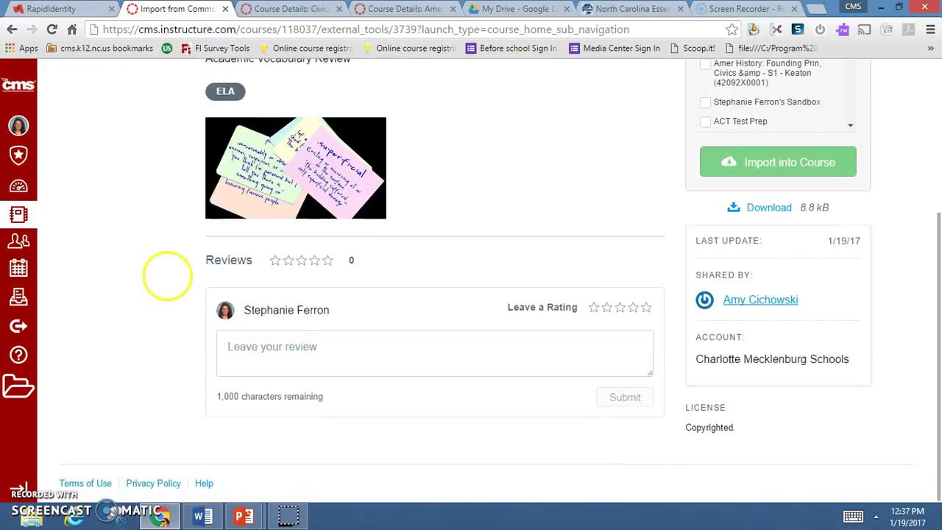
scroll(169, 294, "up", 1)
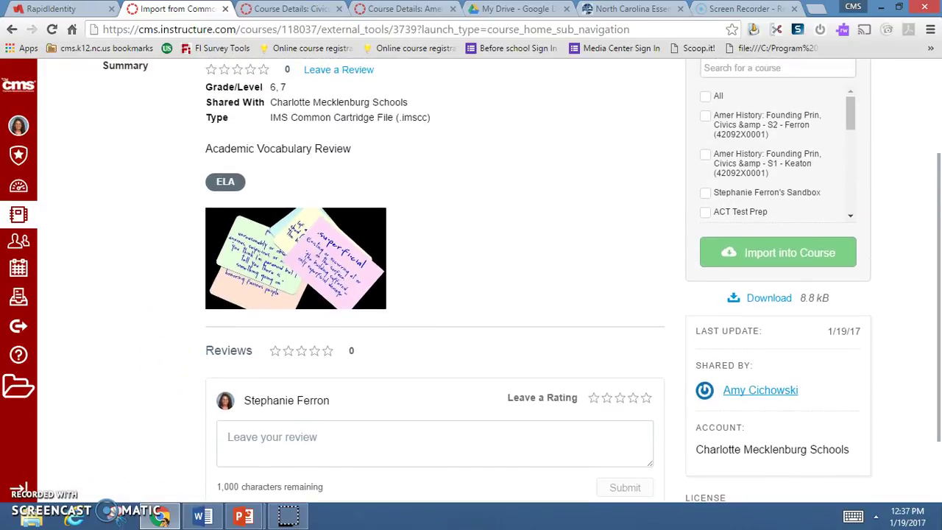
scroll(537, 263, "up", 2)
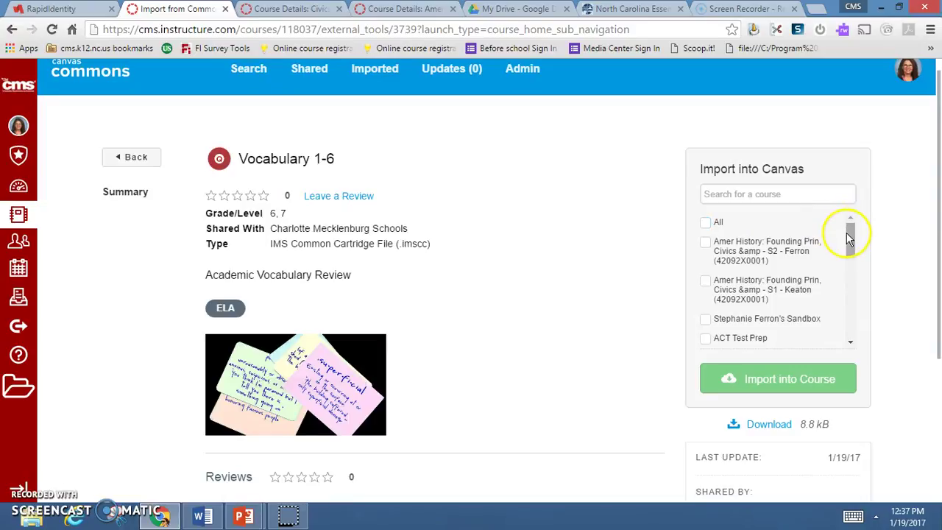
left_click_drag(847, 234, 848, 245)
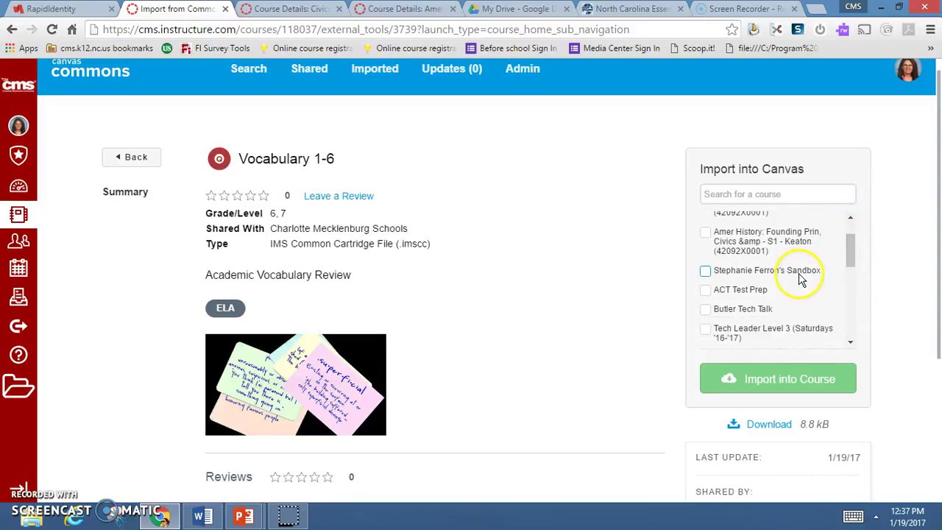
left_click(705, 271)
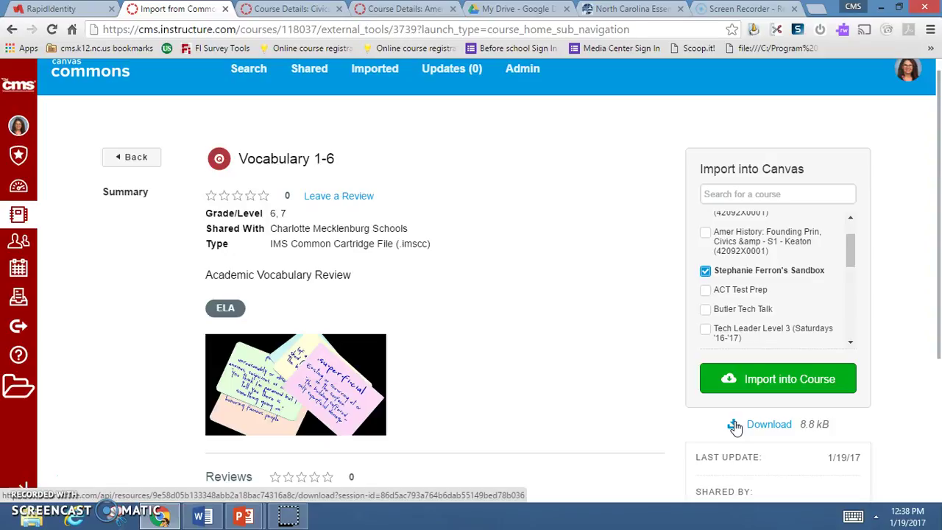
Step: Return to the Semester 2 course and open its content import page from the course settings
left_click(12, 30)
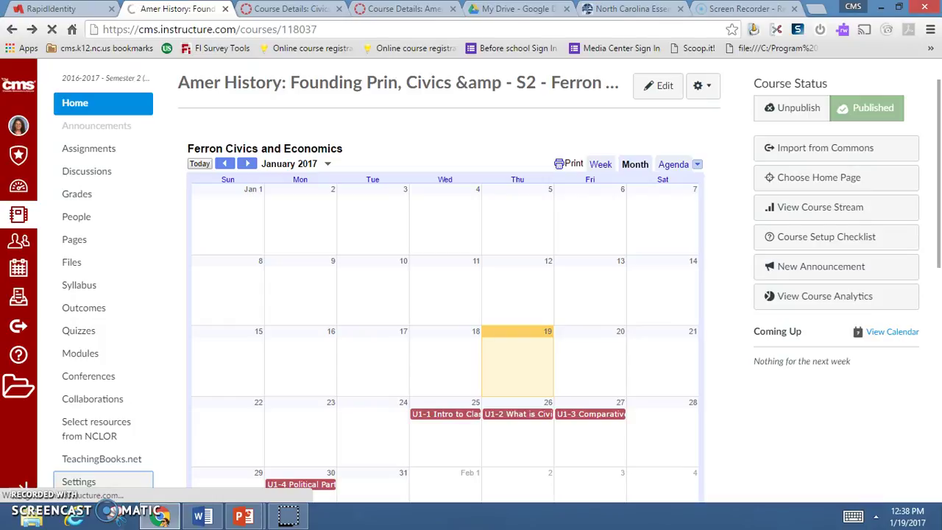
left_click(81, 482)
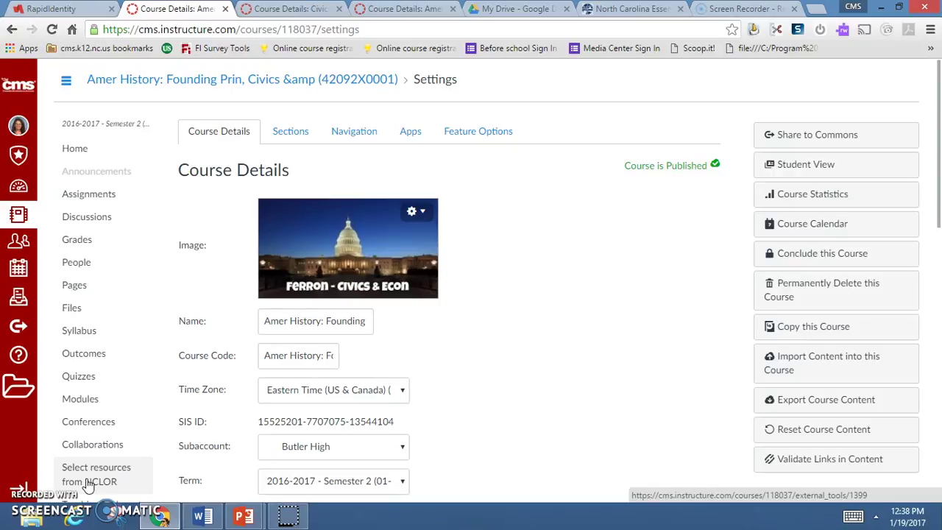
left_click(802, 363)
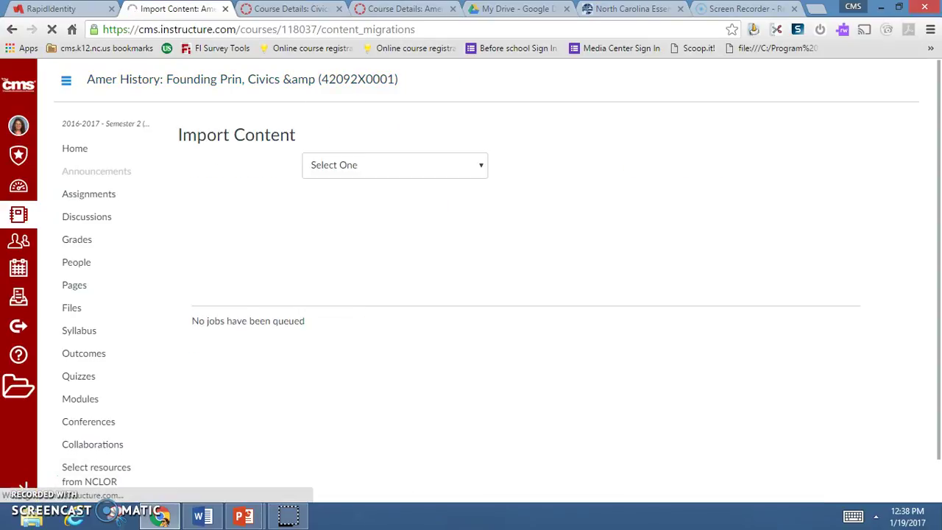
Step: Set the import content type to Canvas Course Export Package and look through the Downloads folder for a source file without choosing one
left_click(361, 170)
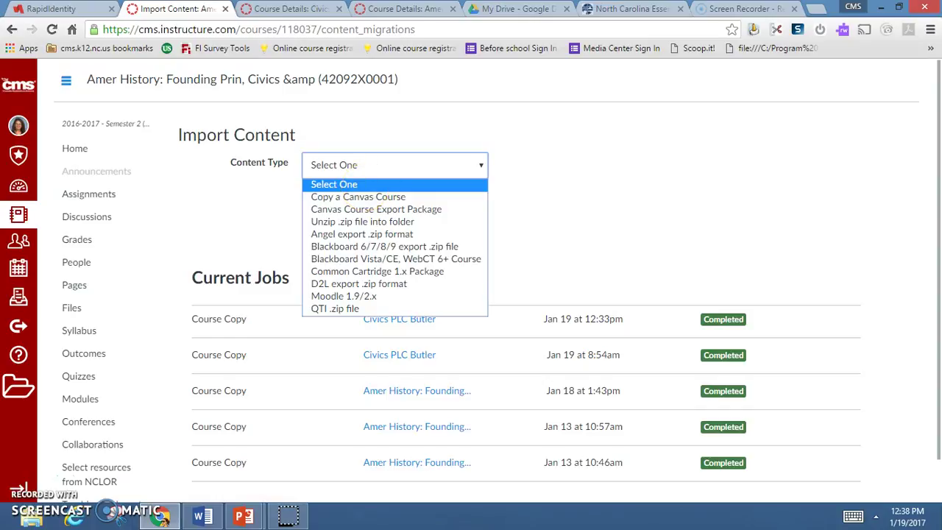
left_click(377, 210)
left_click(377, 216)
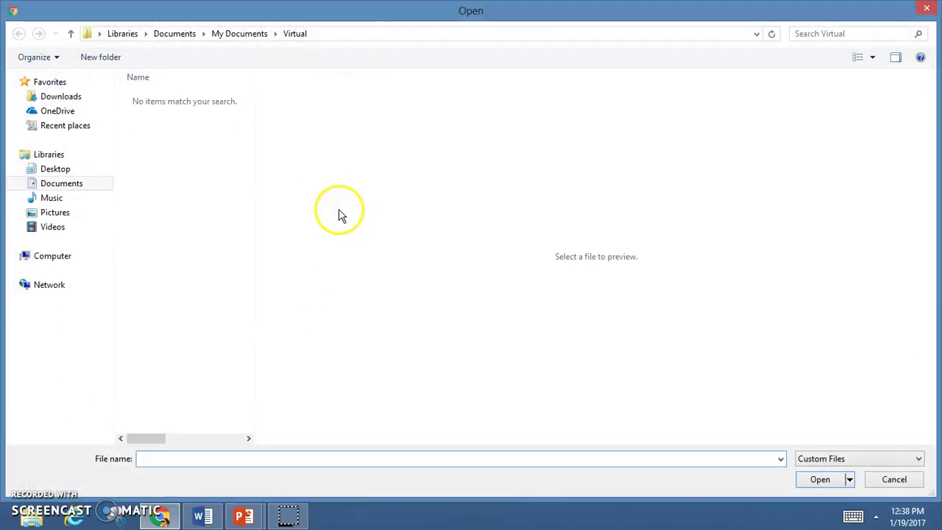
left_click(59, 99)
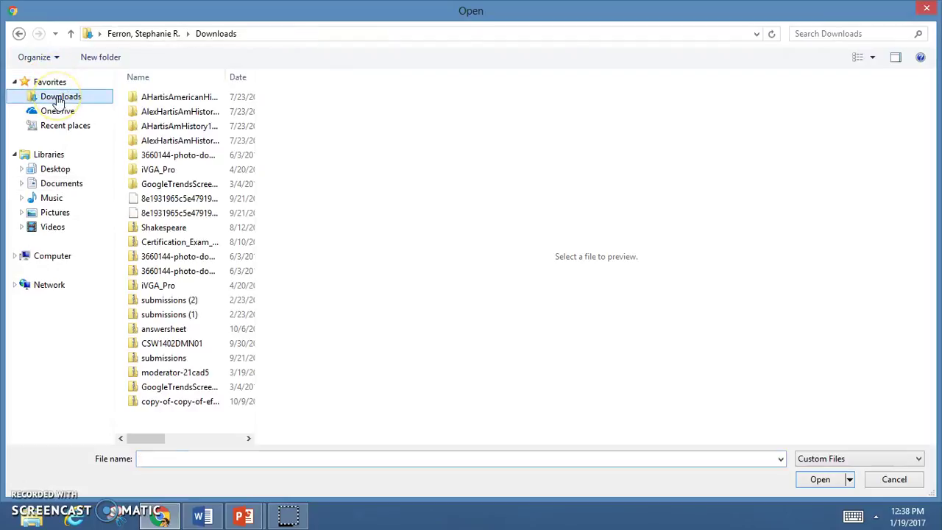
left_click(925, 10)
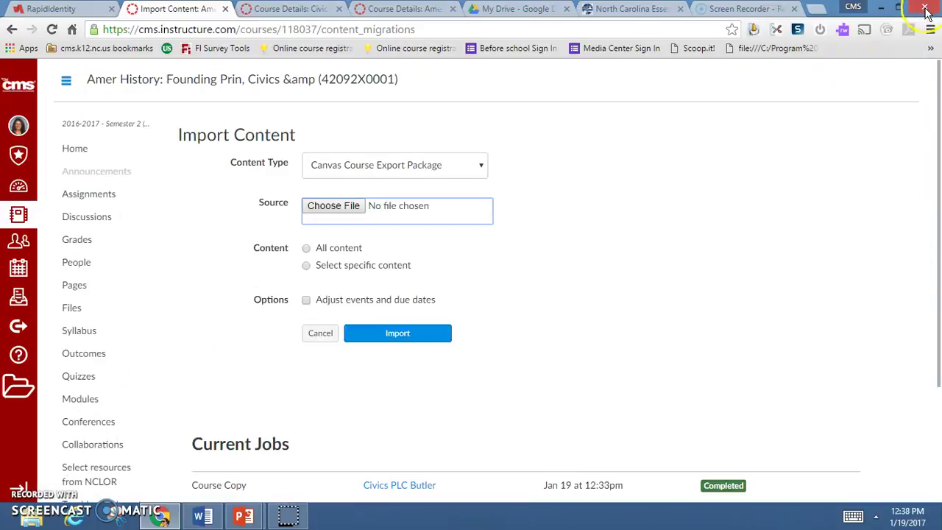